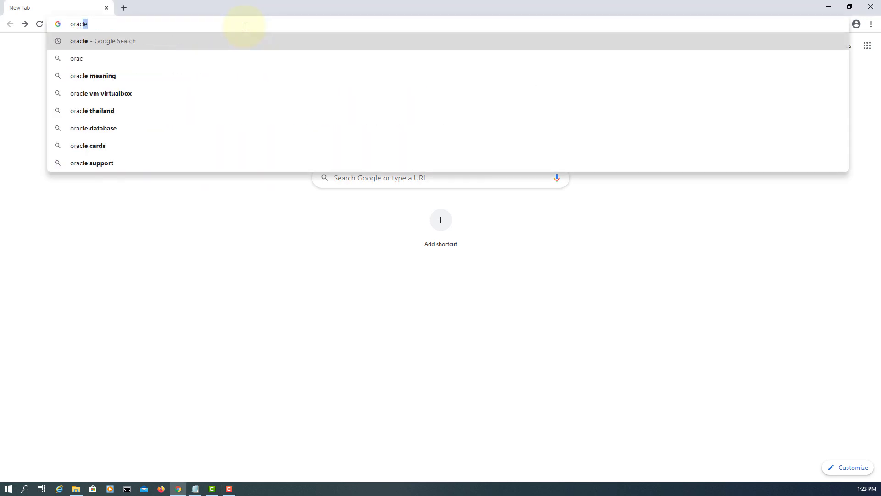
- Go to oracle.com and open Oracle's Downloads section
text(m)
key(Return)
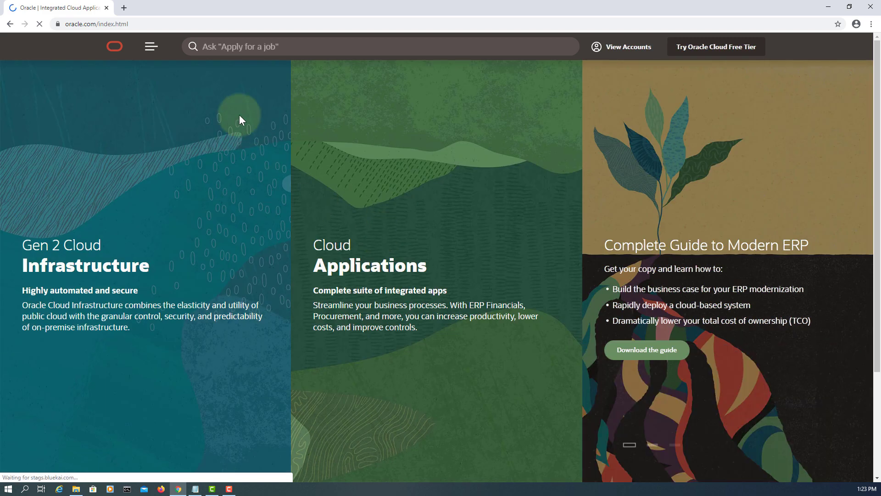
click(151, 50)
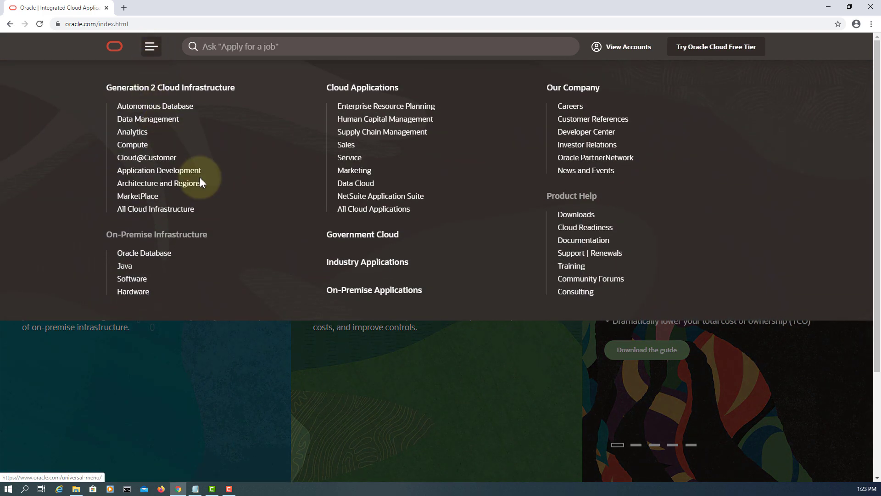
click(562, 216)
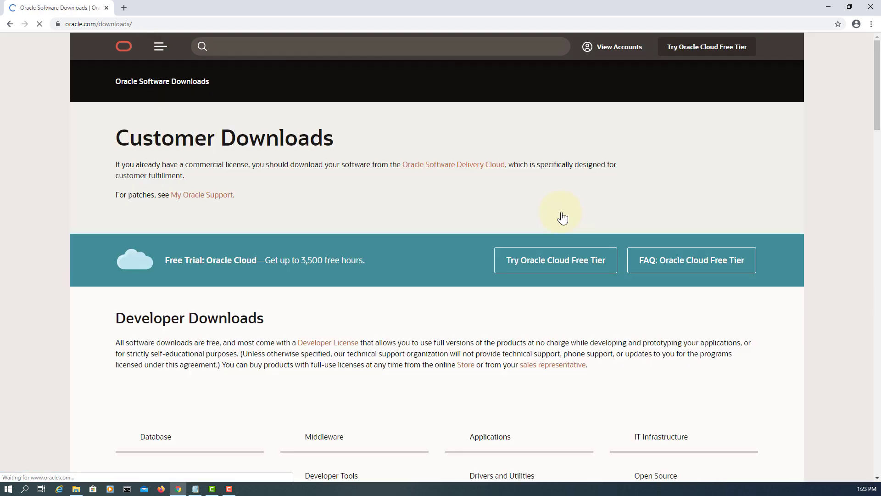
- Open the Java SE downloads page and bring the Java SE 11 (LTS) release into view
scroll(563, 217, down, 3)
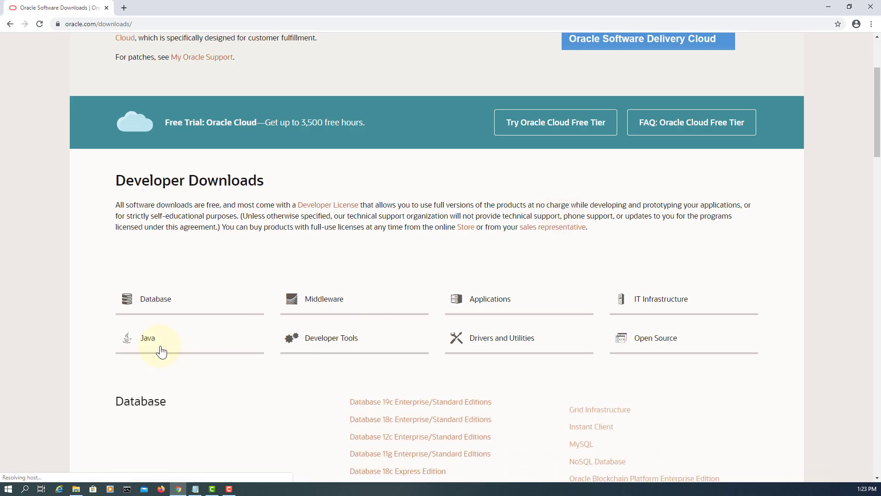
scroll(147, 338, down, 2)
scroll(148, 339, down, 20)
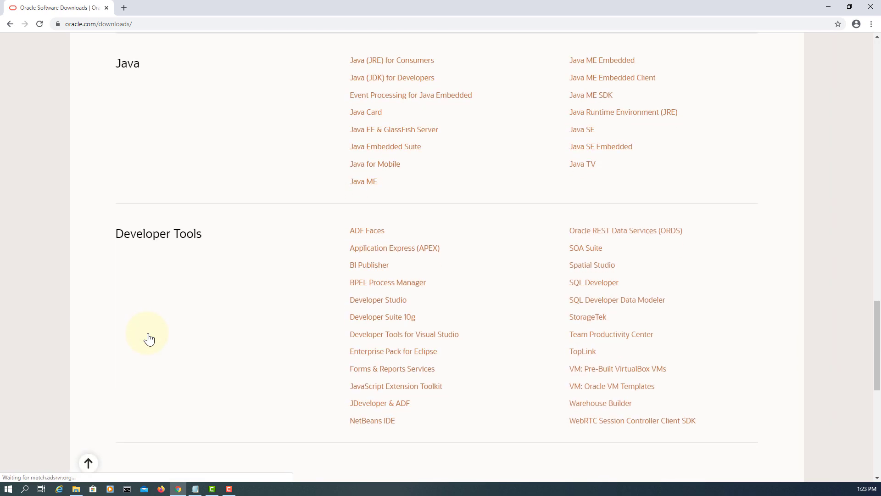
click(590, 134)
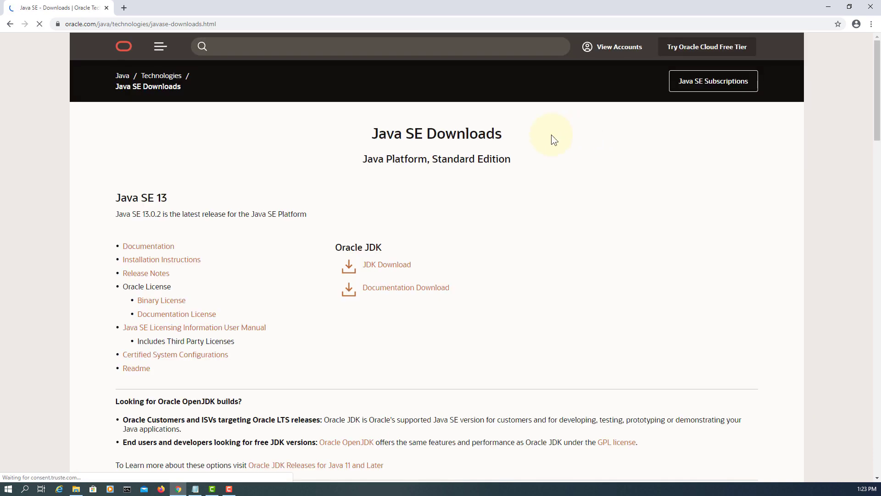
scroll(471, 165, down, 6)
scroll(472, 163, down, 2)
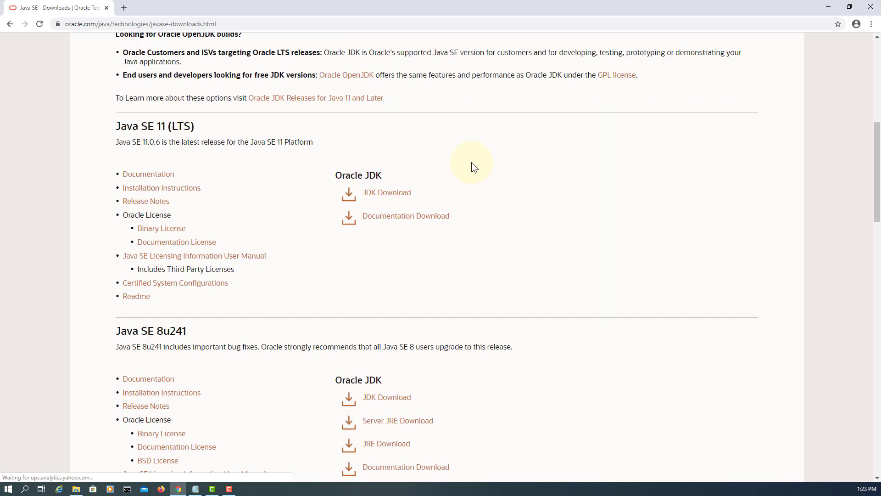
- Download the jdk-11.0.6_windows-x64_bin.exe installer after accepting the Oracle license agreement
click(398, 196)
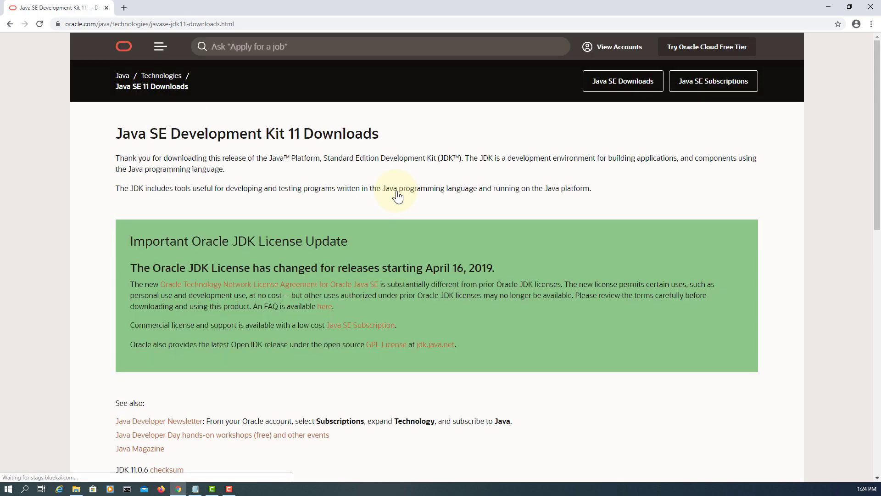
scroll(397, 197, down, 5)
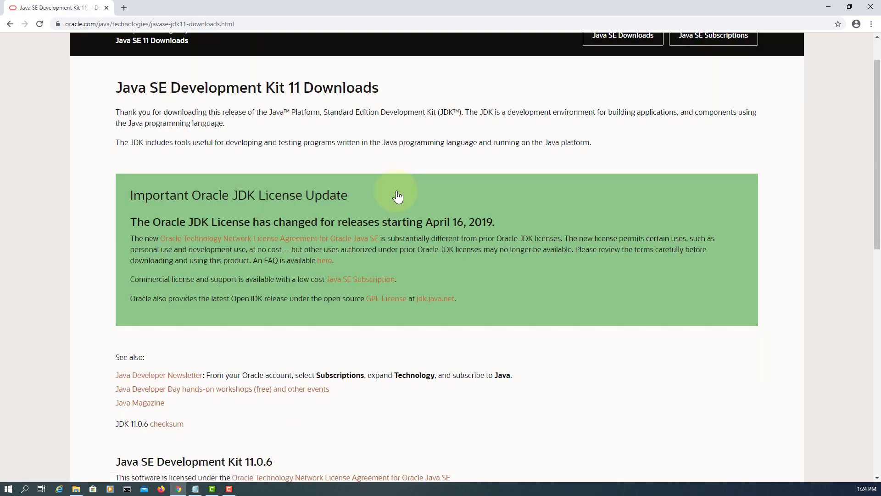
scroll(398, 196, down, 2)
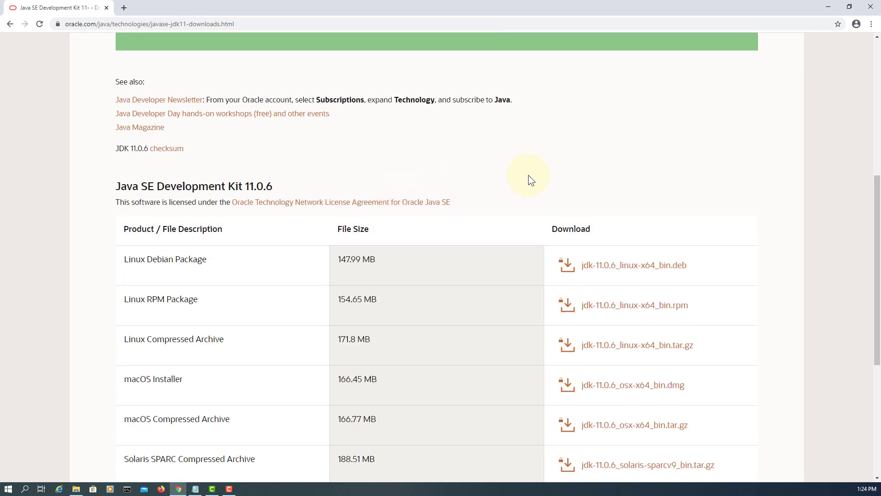
scroll(528, 180, down, 3)
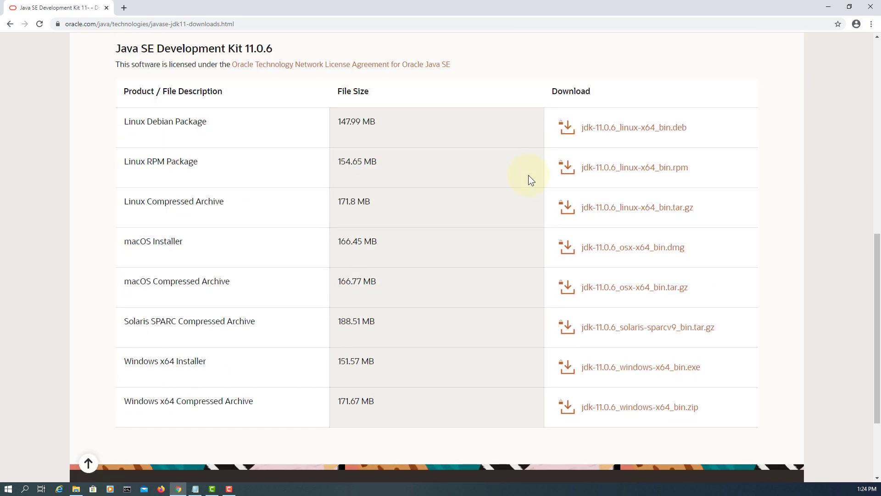
click(648, 374)
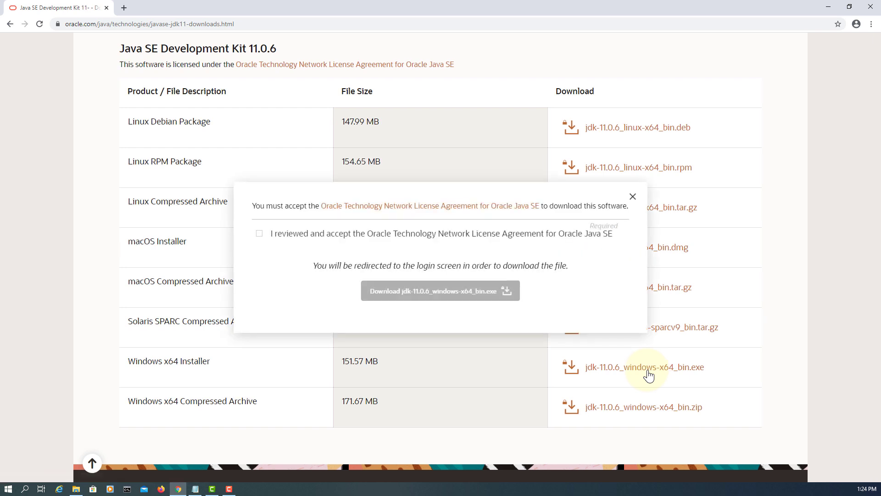
click(258, 233)
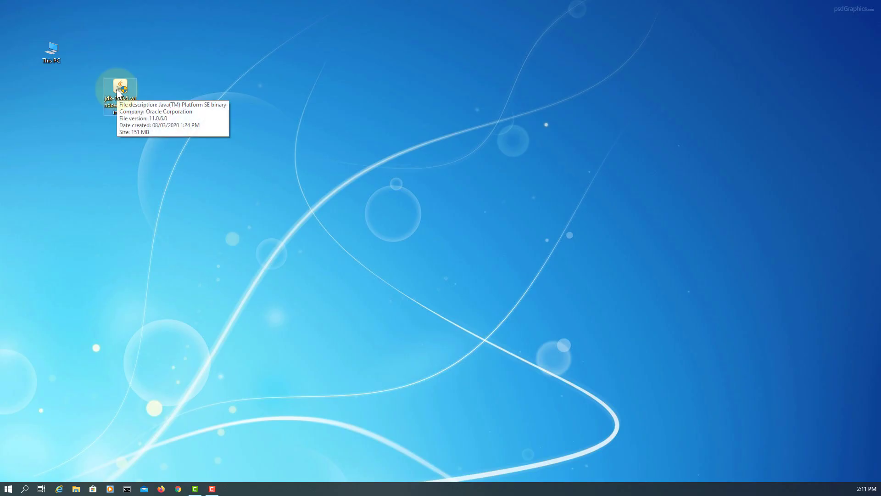
- Run the JDK 11.0.6 installer with default features and location, then close it when finished
double_click(119, 93)
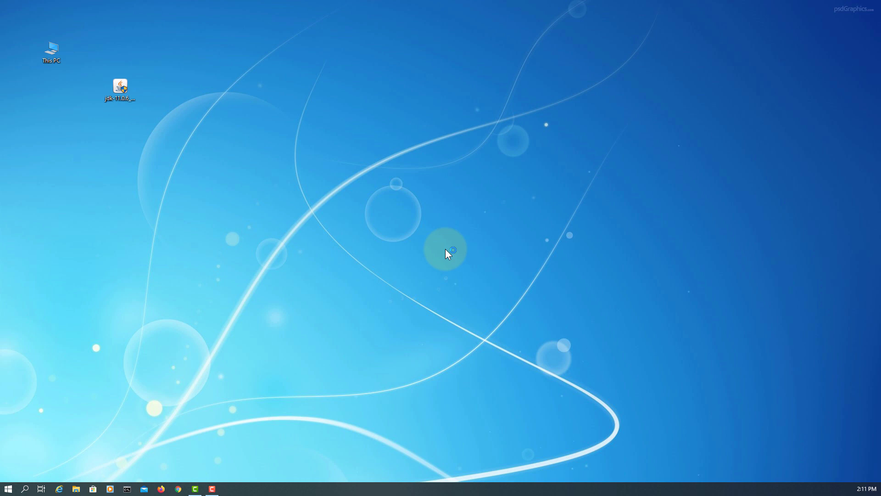
click(478, 307)
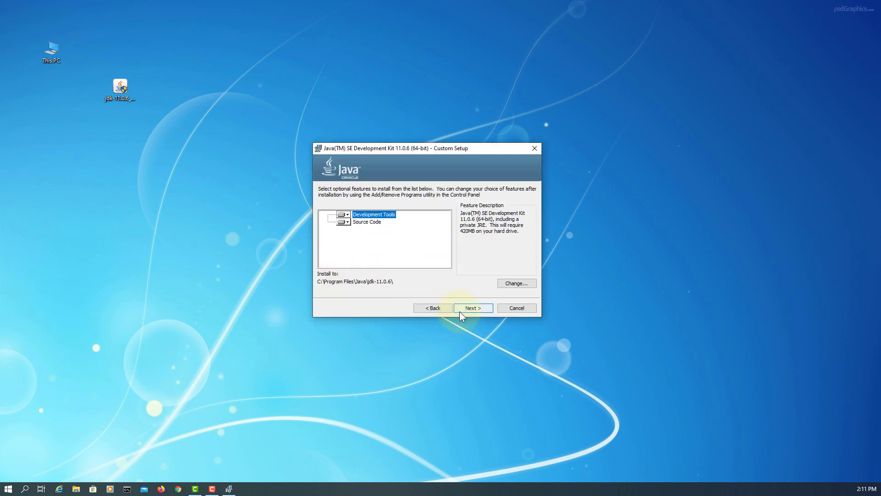
click(474, 311)
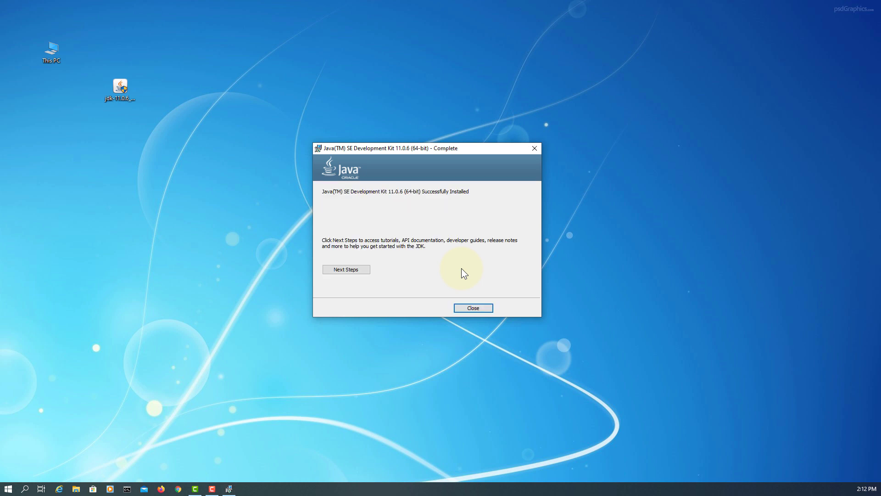
click(489, 311)
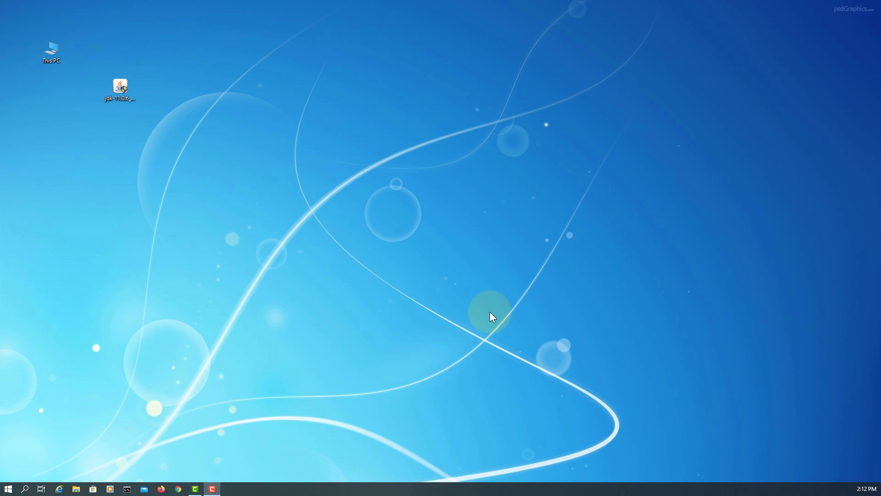
- Open Environment Variables via This PC Properties and Advanced system settings
right_click(53, 58)
click(98, 166)
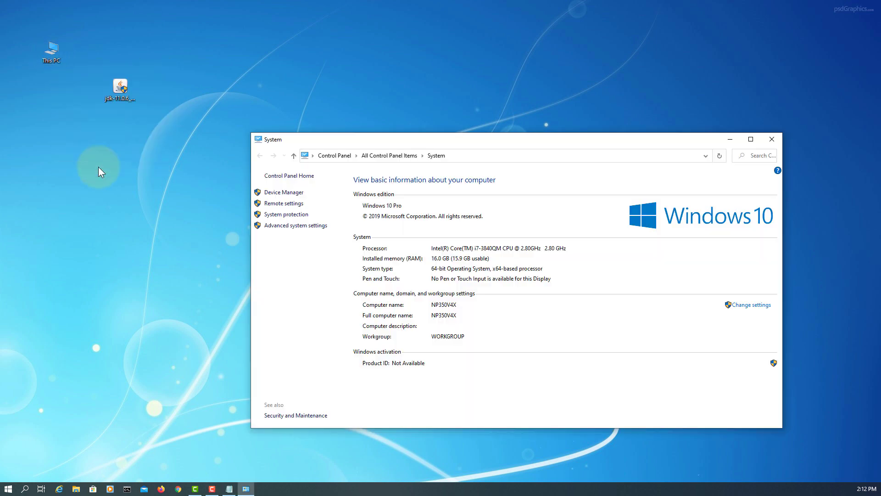
click(295, 226)
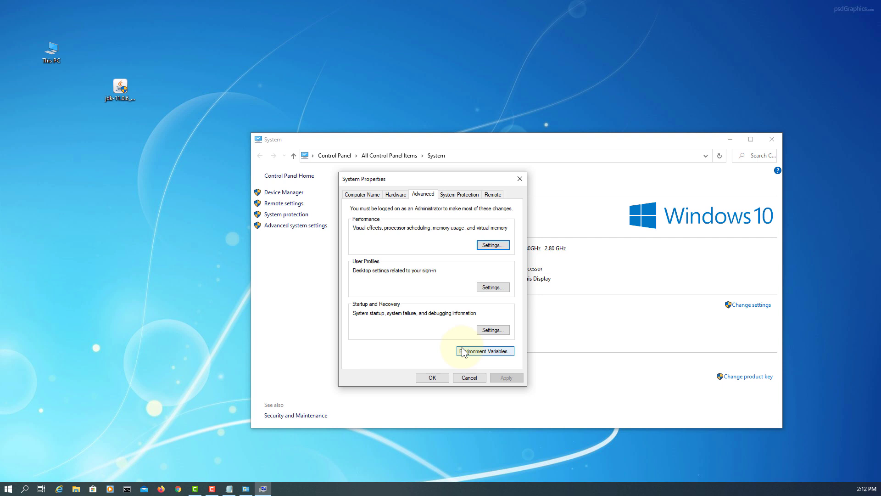
click(475, 352)
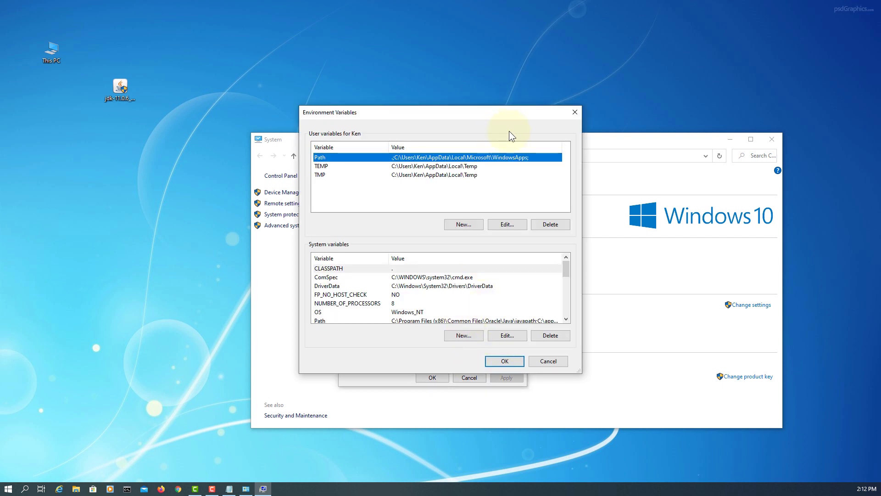
- Create user variable JAVA_HOME with the JDK path C:\Program Files\Java\jdk-11.0.6 copied from Explorer
click(464, 224)
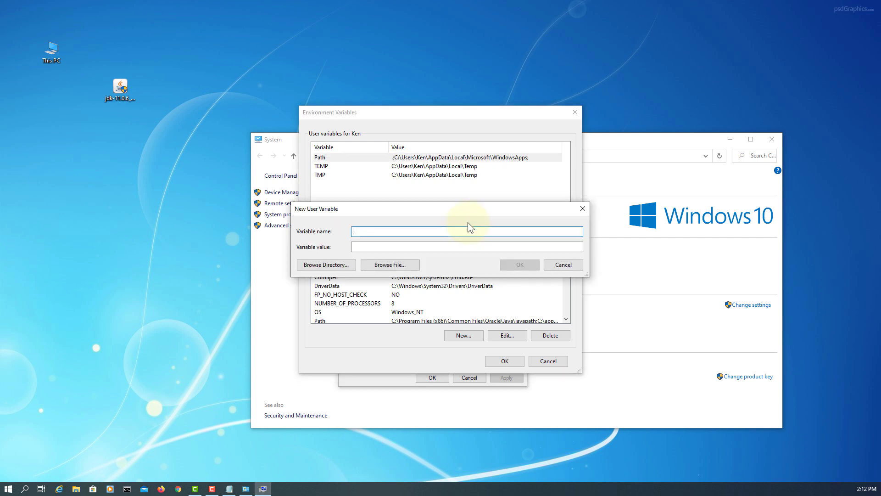
text(JAVA_HOME)
key(Tab)
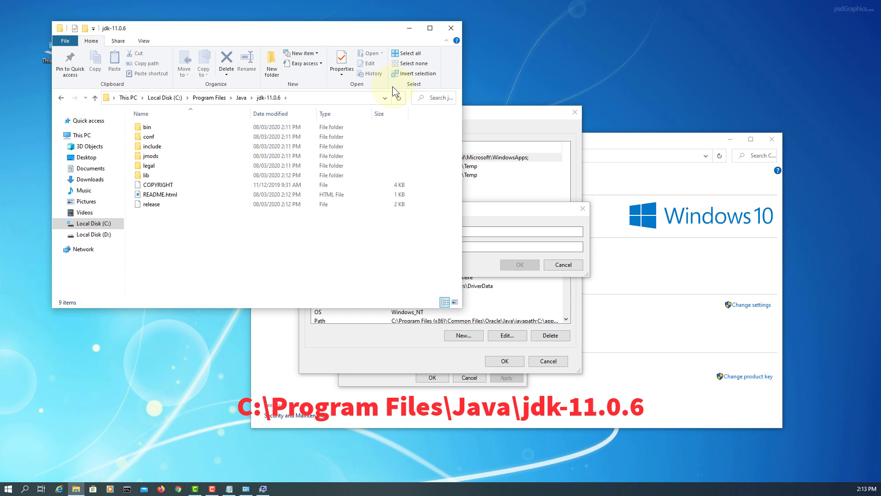
click(343, 101)
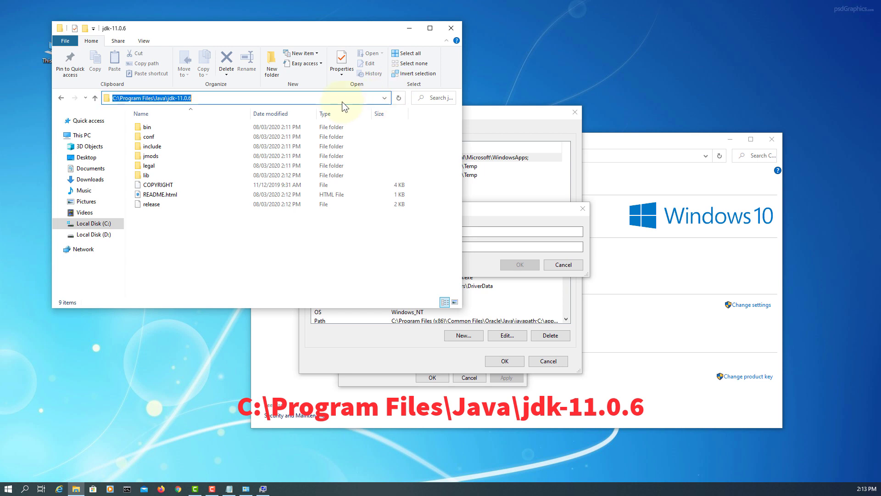
right_click(190, 98)
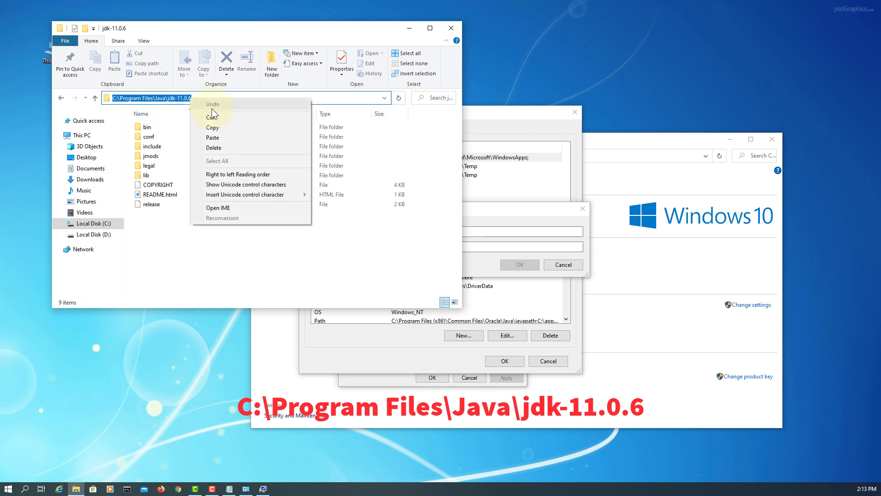
click(228, 130)
click(483, 211)
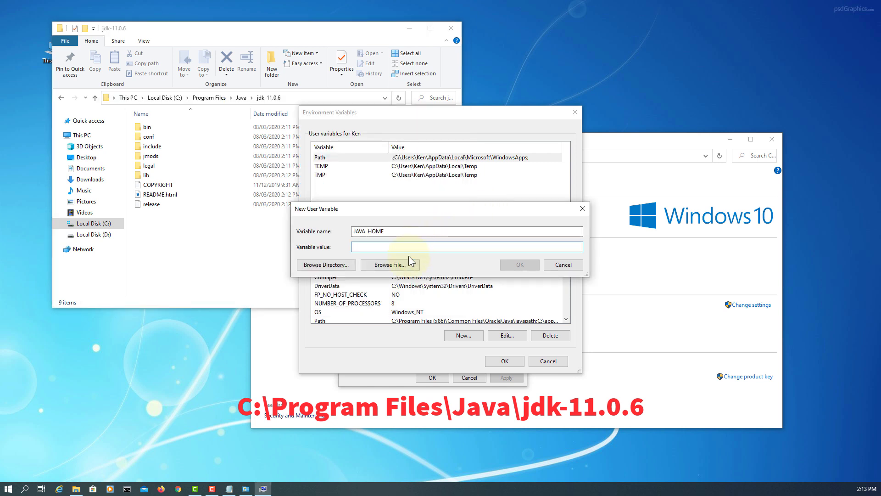
key(ctrl+v)
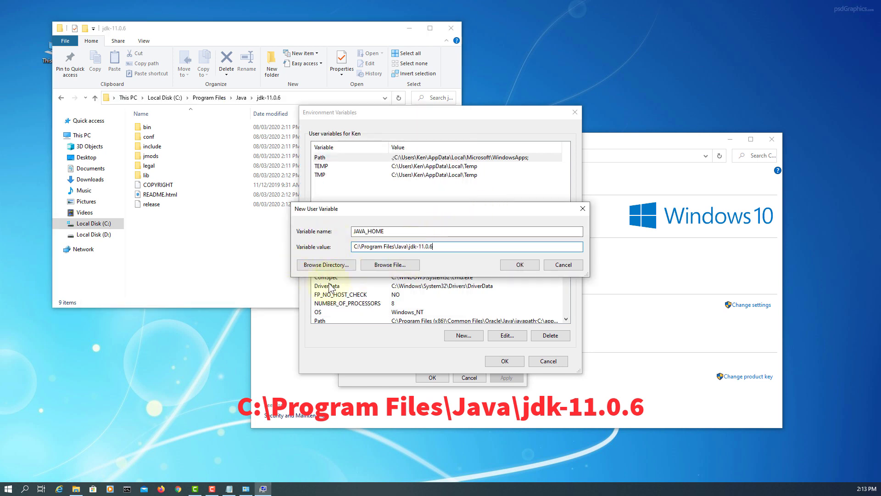
click(513, 264)
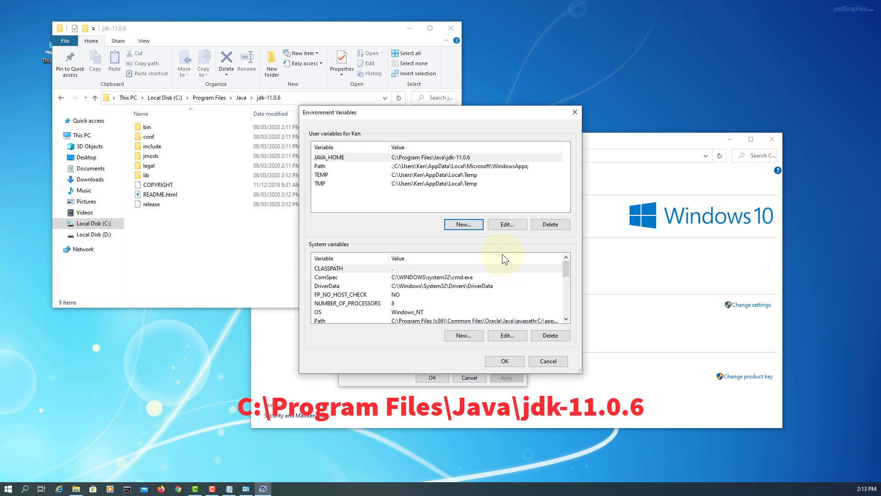
- Append the entry %JAVA_HOME%\bin to the user Path variable and save it
click(429, 166)
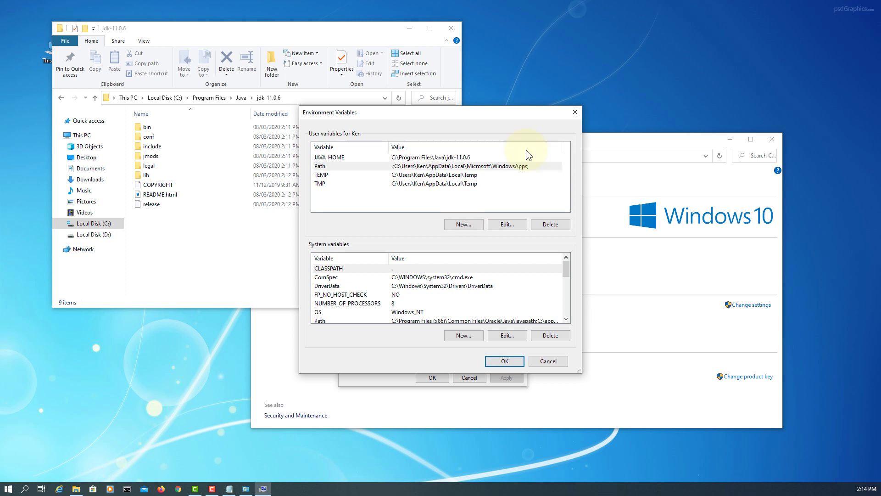
double_click(516, 163)
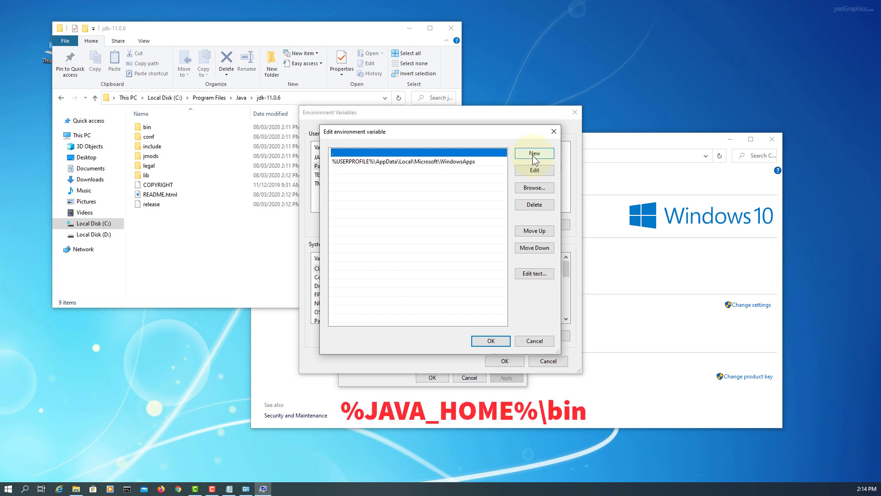
click(532, 155)
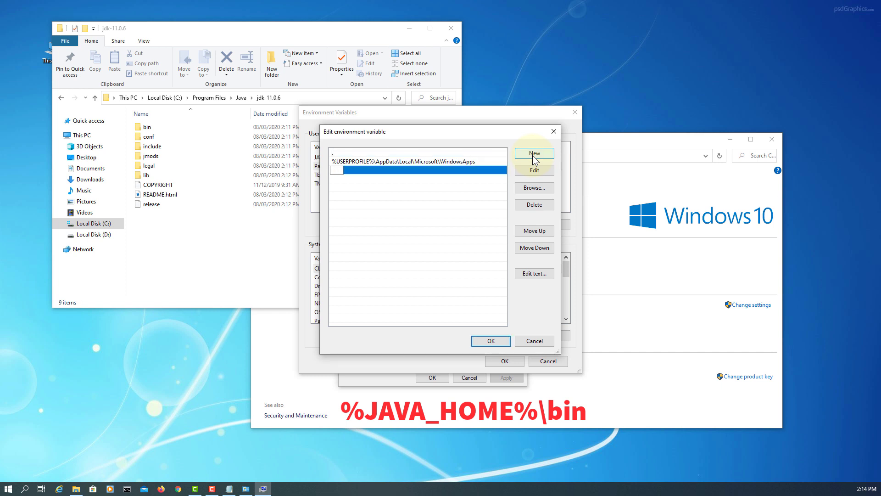
text(%JAVA_HOME%\bin)
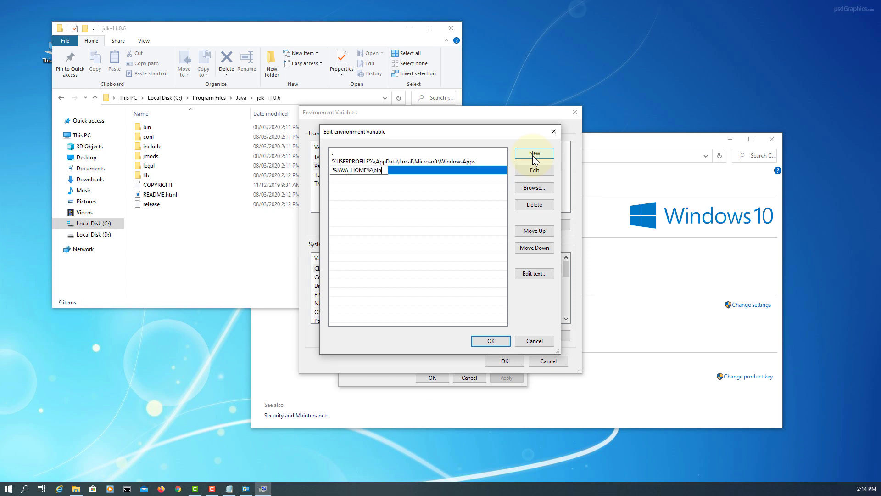
click(490, 341)
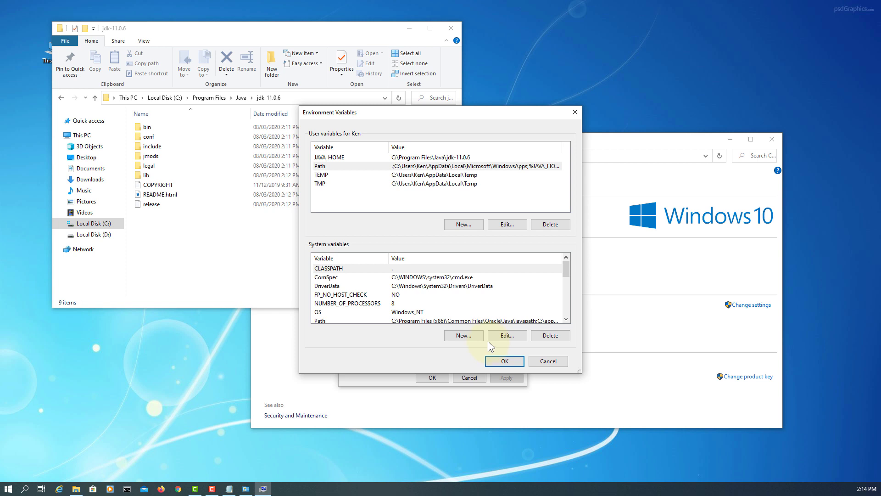
- Create user variable CLASSPATH with value '.', then confirm and close both settings dialogs
click(459, 225)
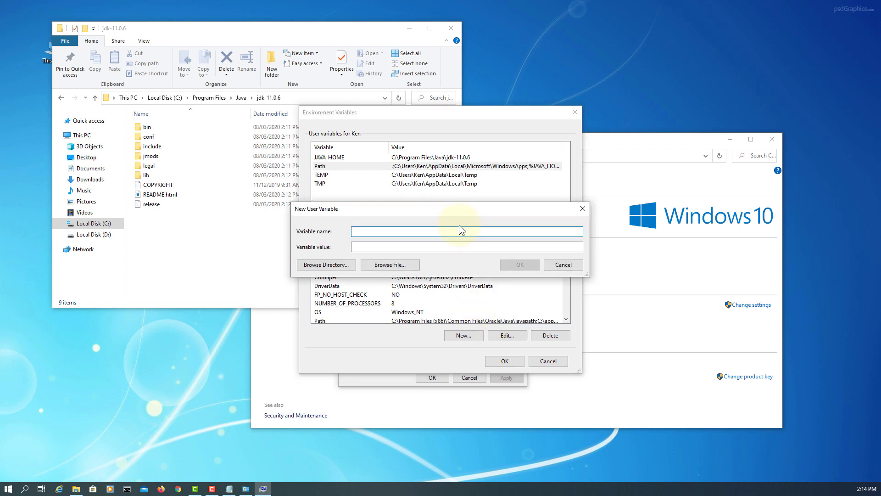
text(CLASSPATH)
key(Tab)
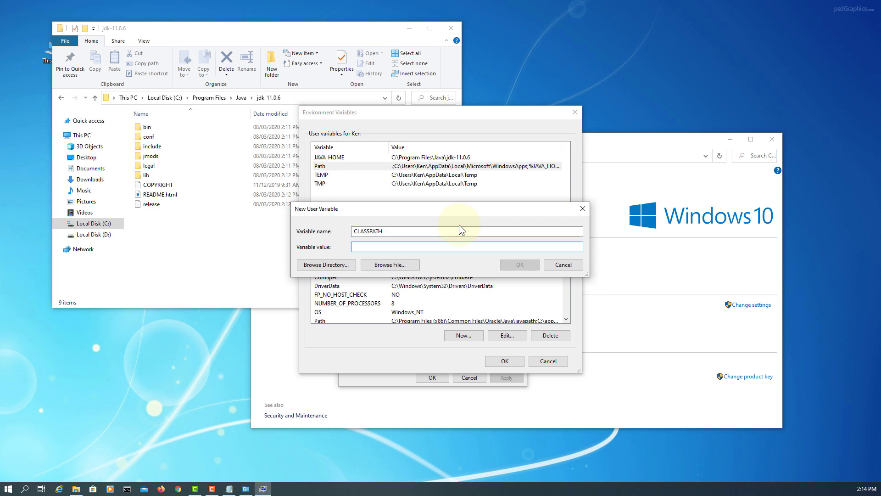
text(.)
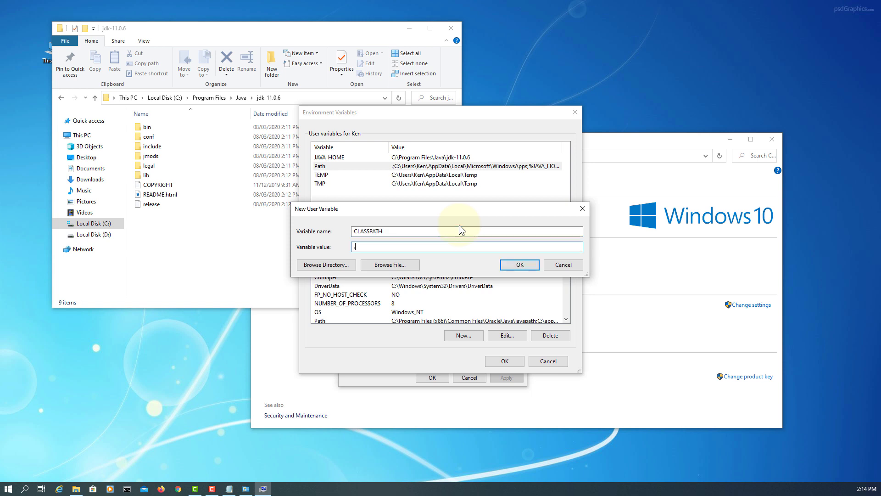
click(520, 265)
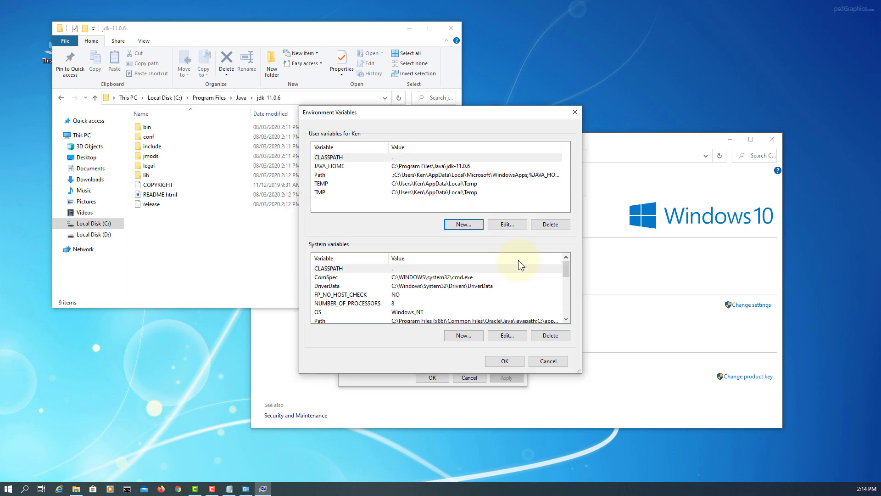
click(510, 362)
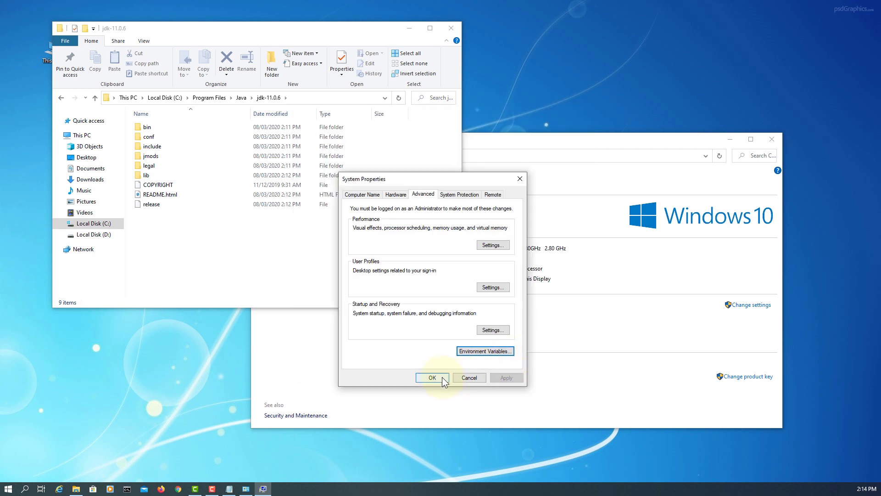
click(442, 377)
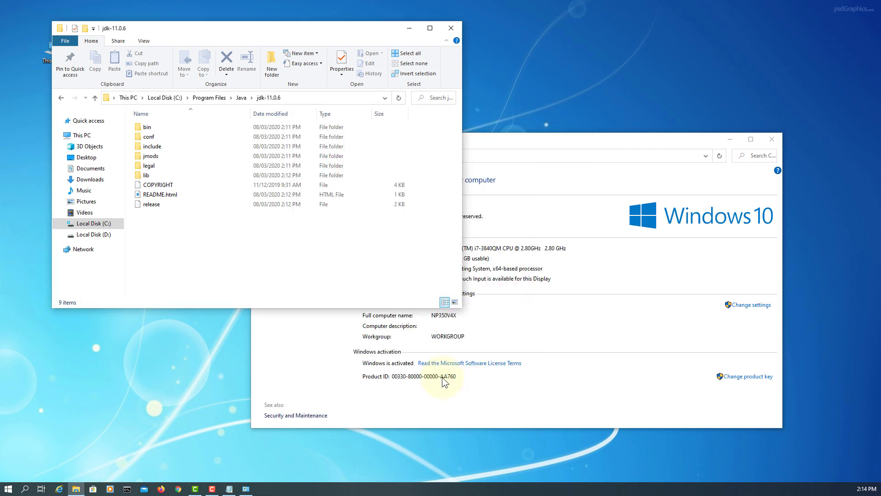
- Run javac -version in Command Prompt to confirm it reports 11.0.6
click(127, 489)
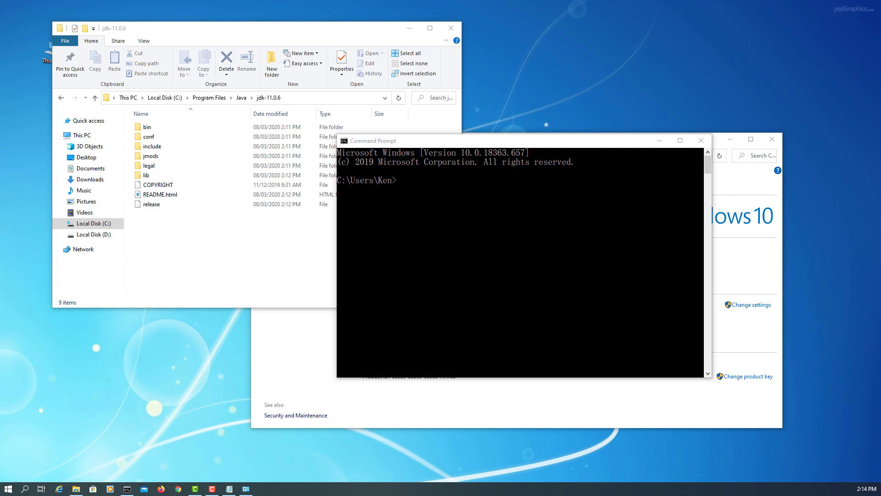
click(430, 218)
text(ja)
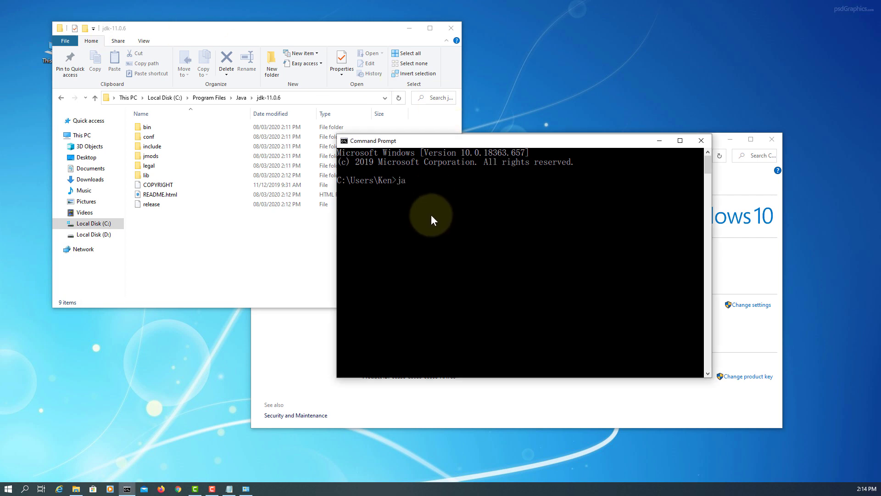
text(vac -version)
key(Return)
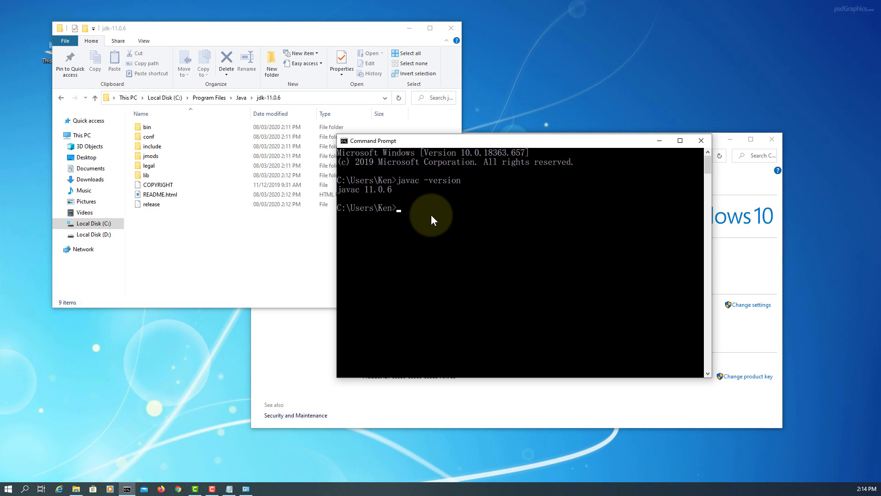